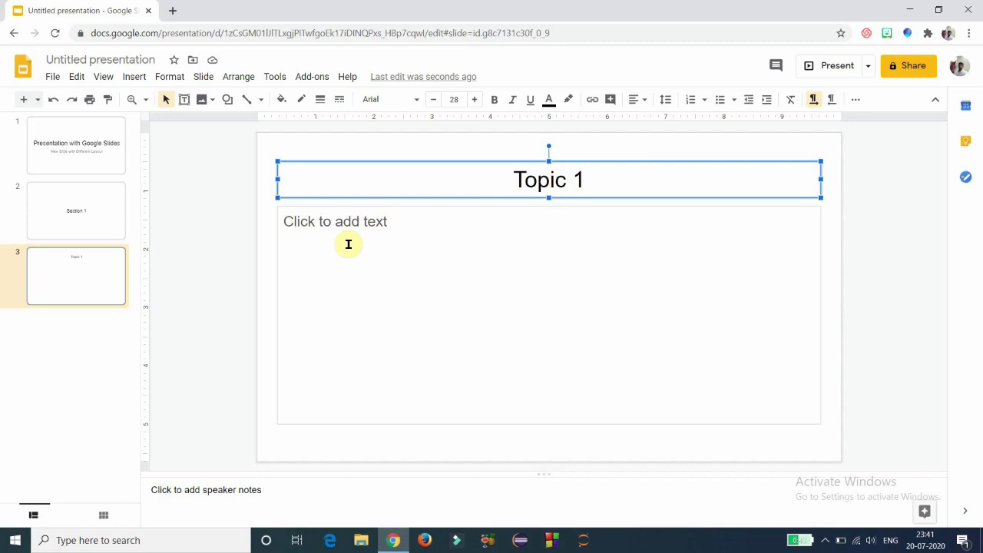
- Type Point 1, Point 2 and Point 3 on separate lines in the Topic 1 slide's body
left_click(315, 221)
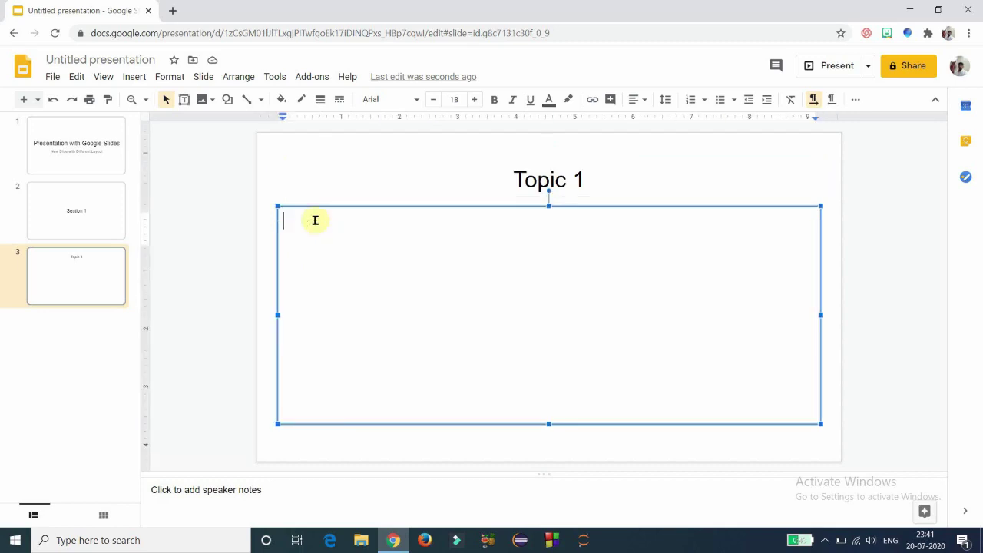
type("Point 1")
key("Return")
type("Point 2")
key("Return")
type("Point 2")
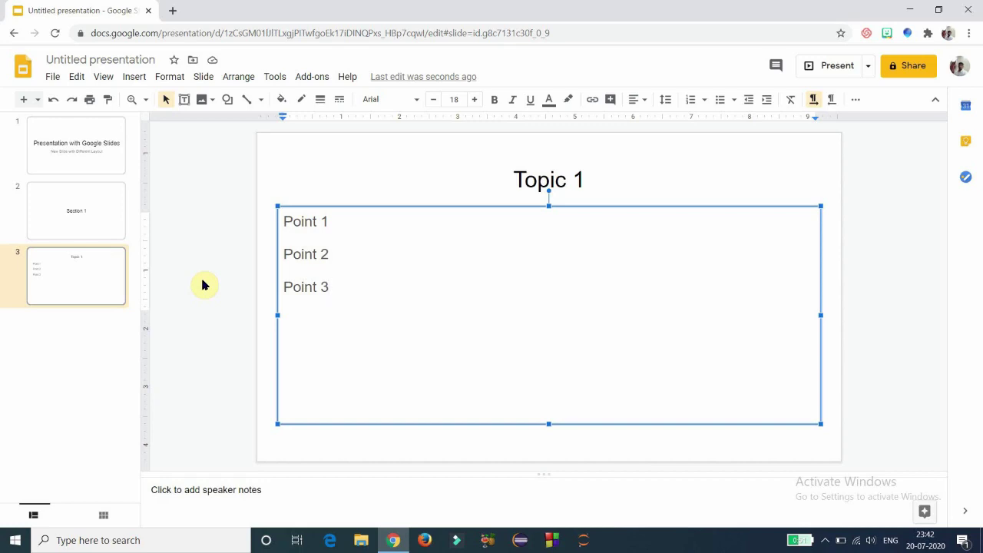
left_click(38, 100)
- Add a Title and two columns slide and enter its title, Item 1 Vs Item 2
left_click(73, 205)
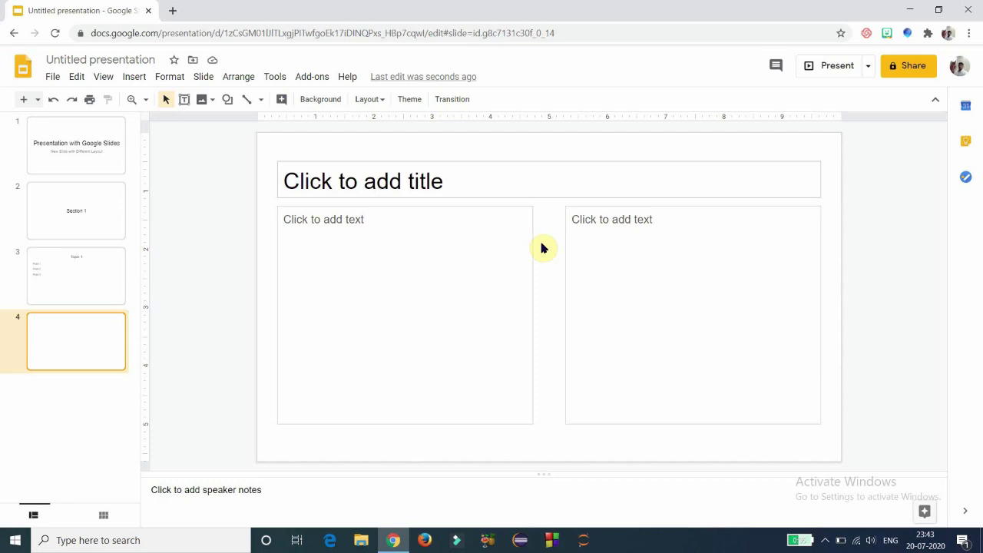
left_click(430, 177)
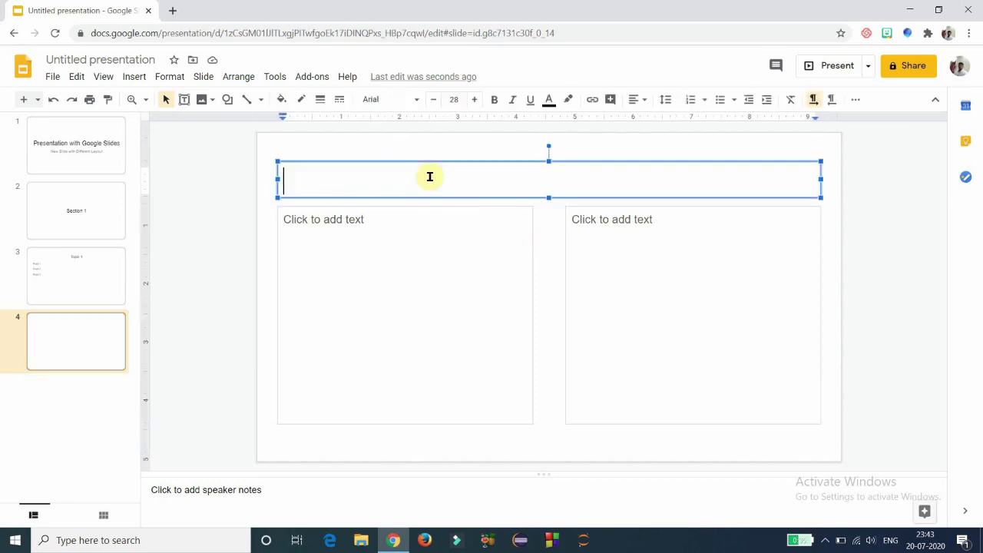
type("Item 1 Vs Item 2")
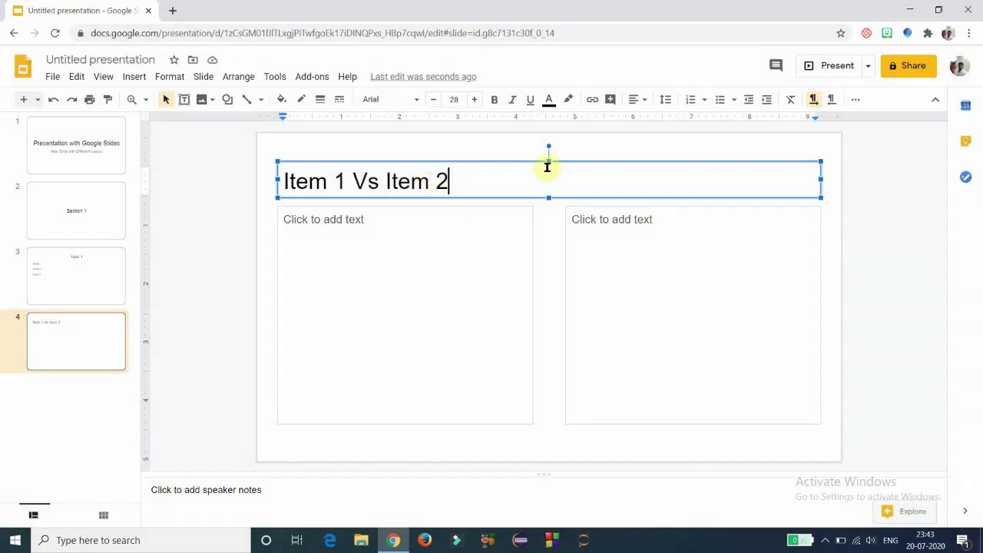
- Centre the title both horizontally and vertically in its box
left_click(644, 102)
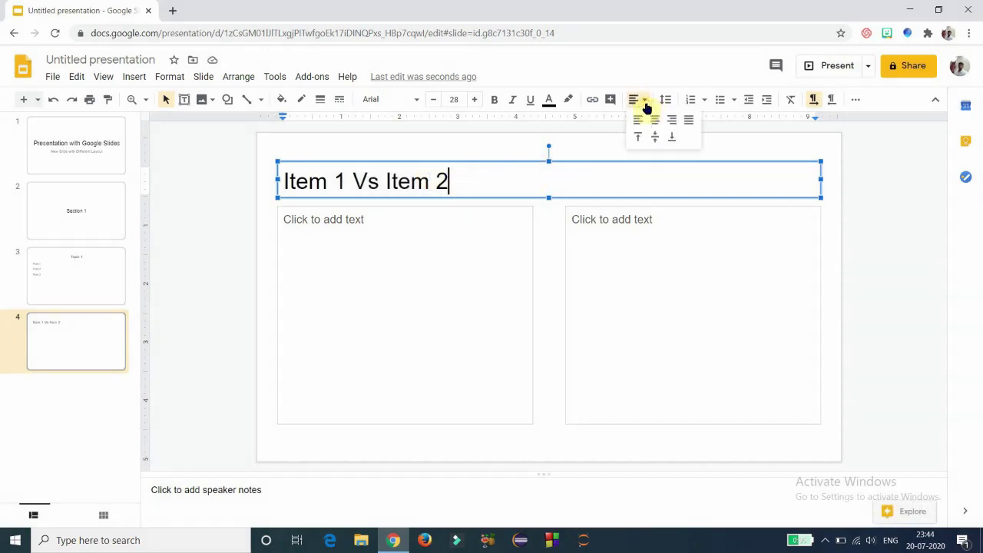
left_click(653, 123)
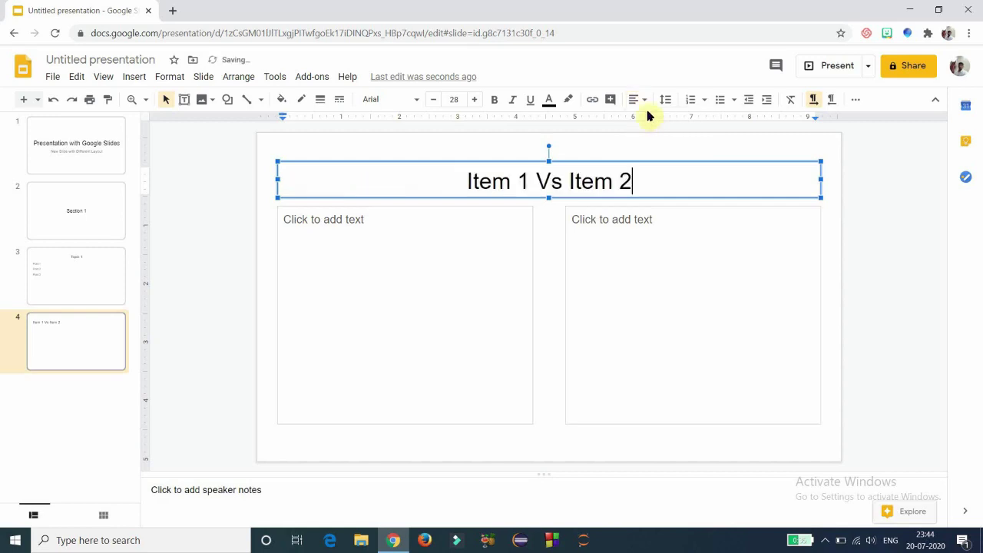
left_click(645, 102)
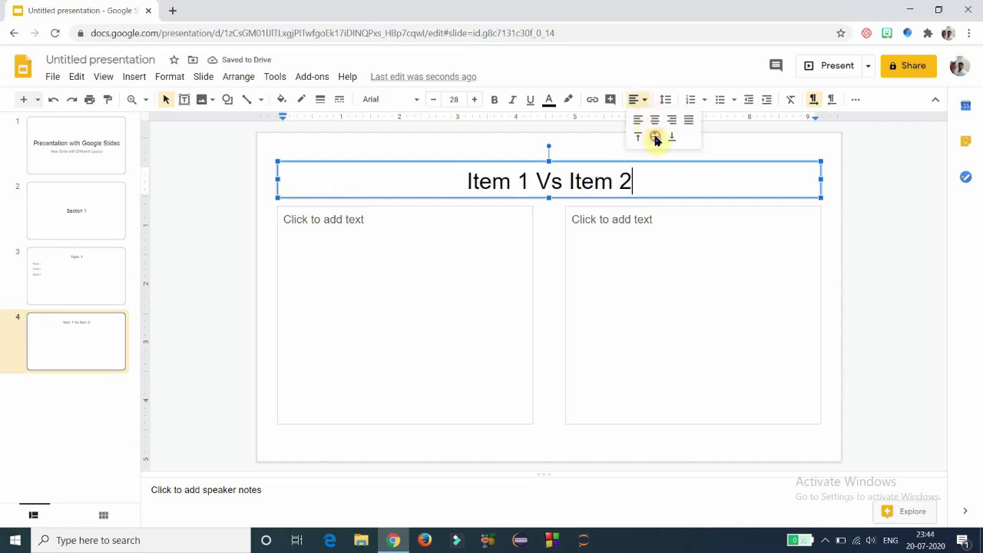
left_click(654, 139)
left_click(368, 222)
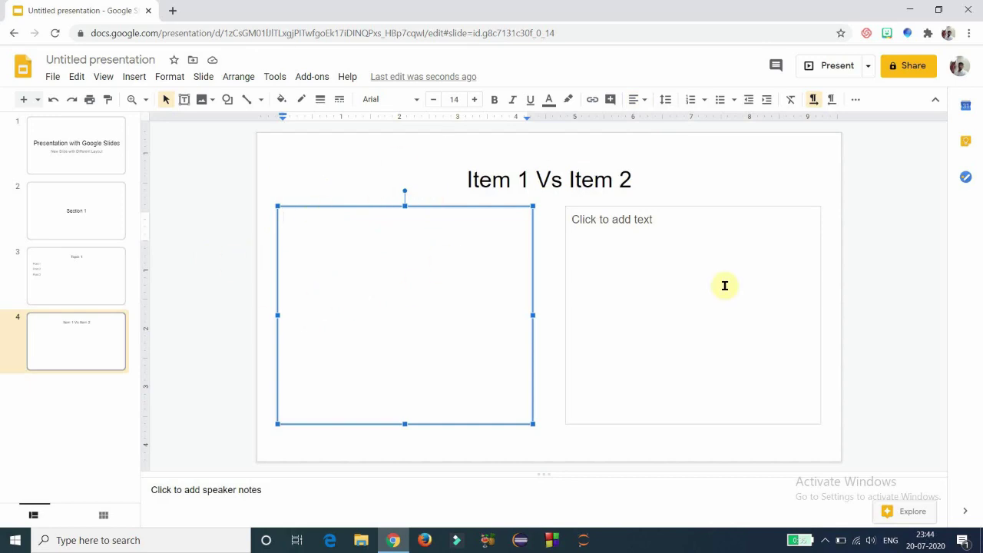
- Fill the left column with Point 1, Point 2 and Point 3 on separate lines
left_click(662, 275)
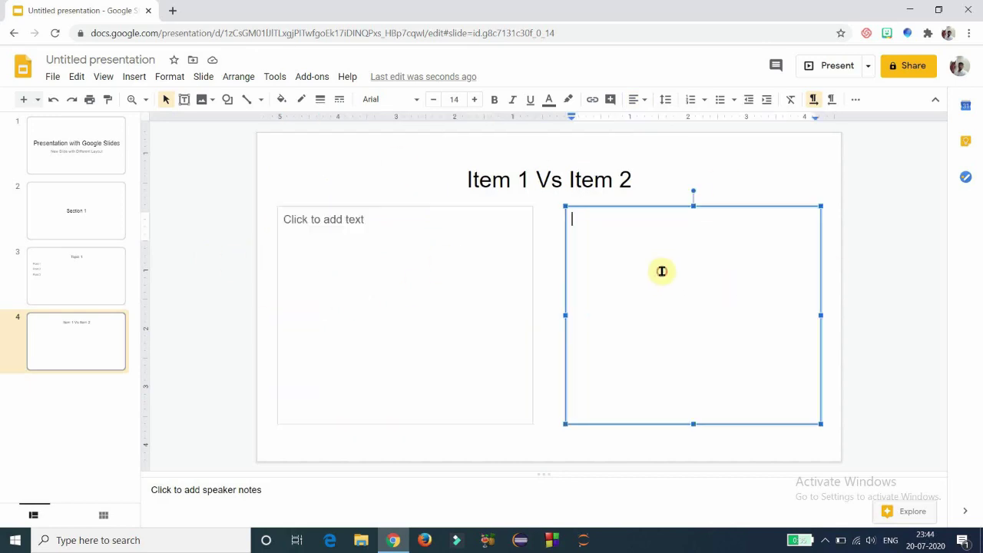
left_click(320, 223)
type("Point 1")
key("Return")
type("Point 2")
key("Return")
type("Point 3")
key("Escape")
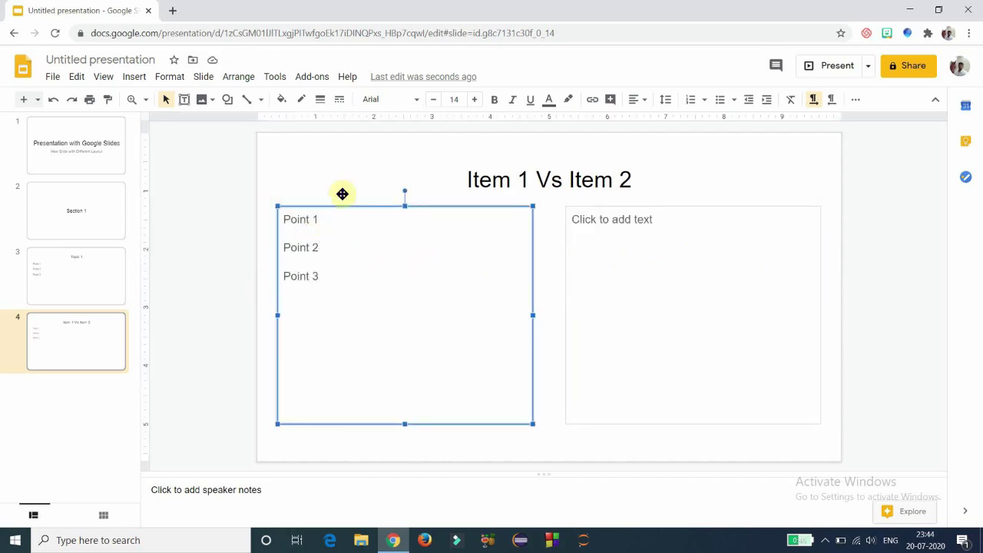
- Fill the right column with Point 1, Point 2 and Point 3, then deselect it
left_click(593, 217)
type("Point 1")
key("Return")
type("Point 2")
key("Return")
type("Point 3")
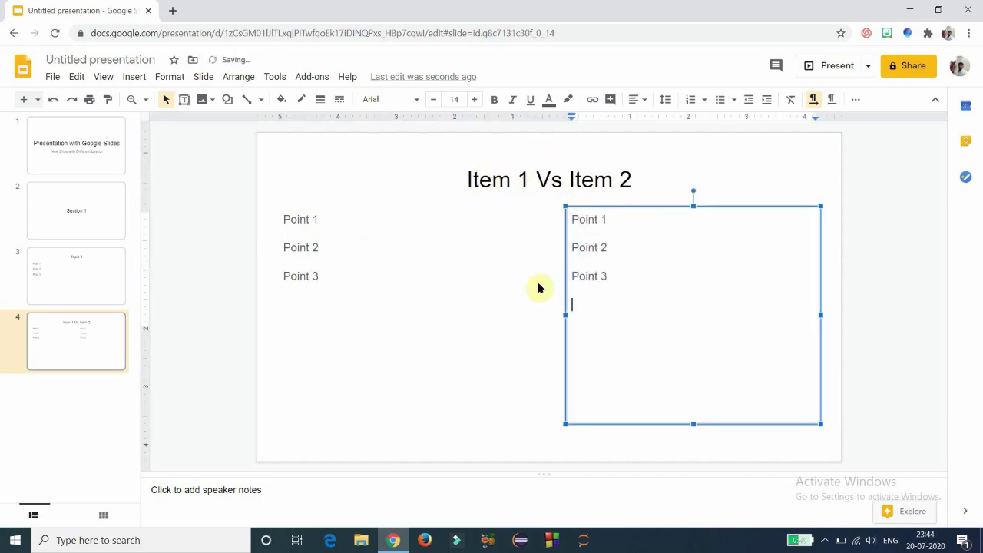
left_click(538, 285)
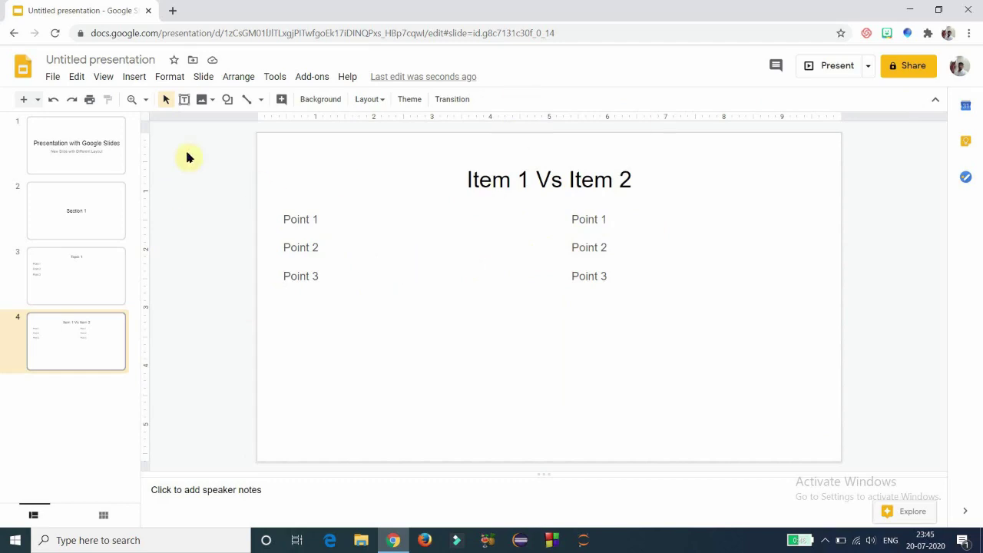
- Insert a Title only slide and title it 'Topic 2'
left_click(38, 101)
left_click(129, 196)
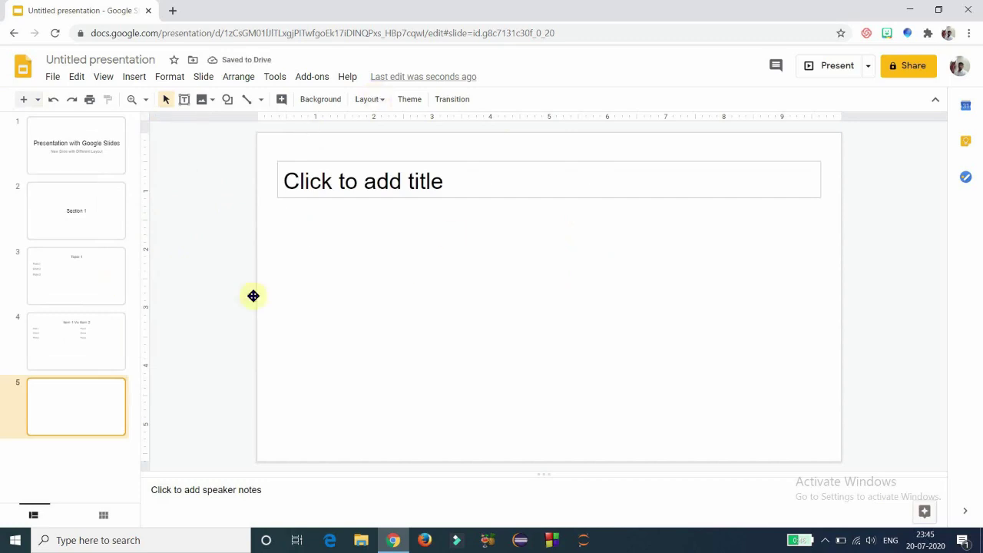
left_click(461, 183)
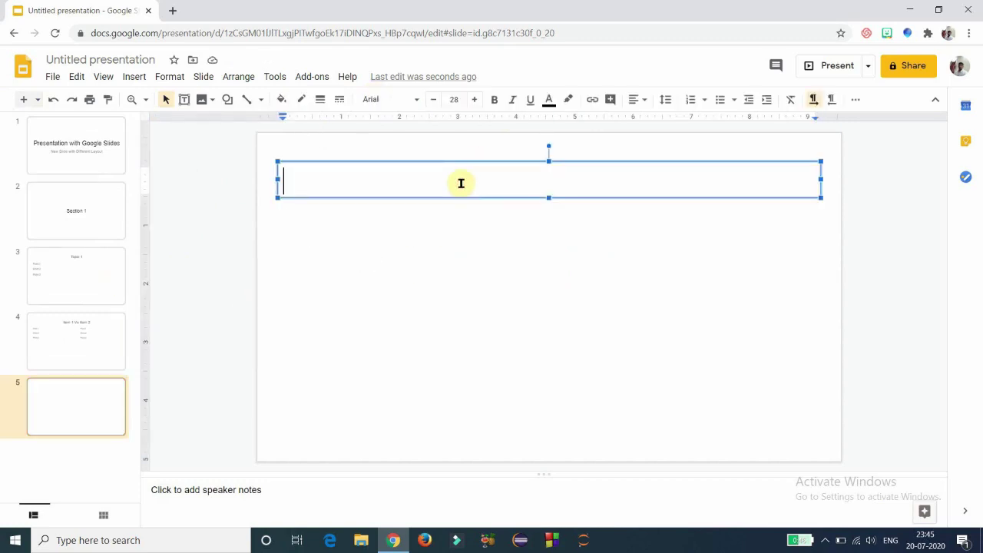
type("Topic 2")
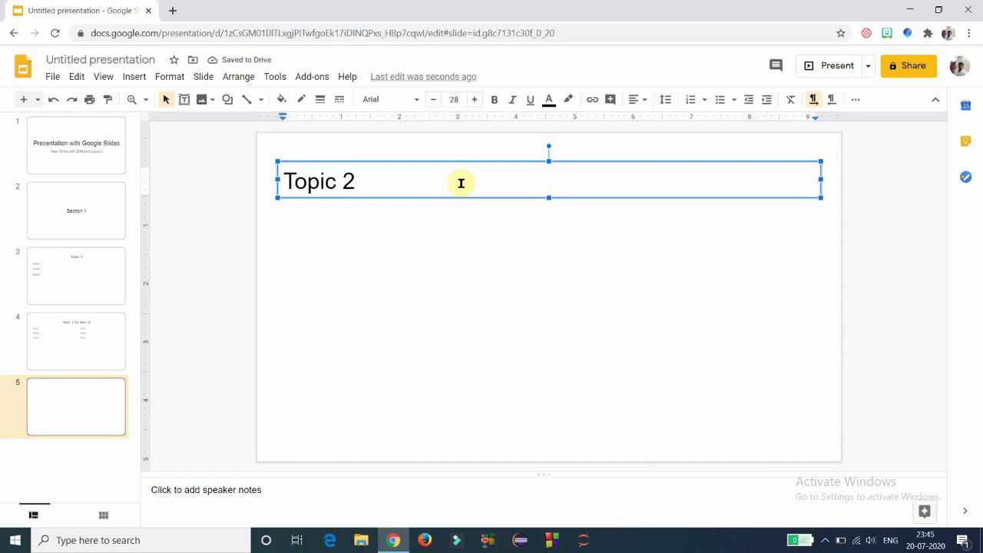
left_click(421, 298)
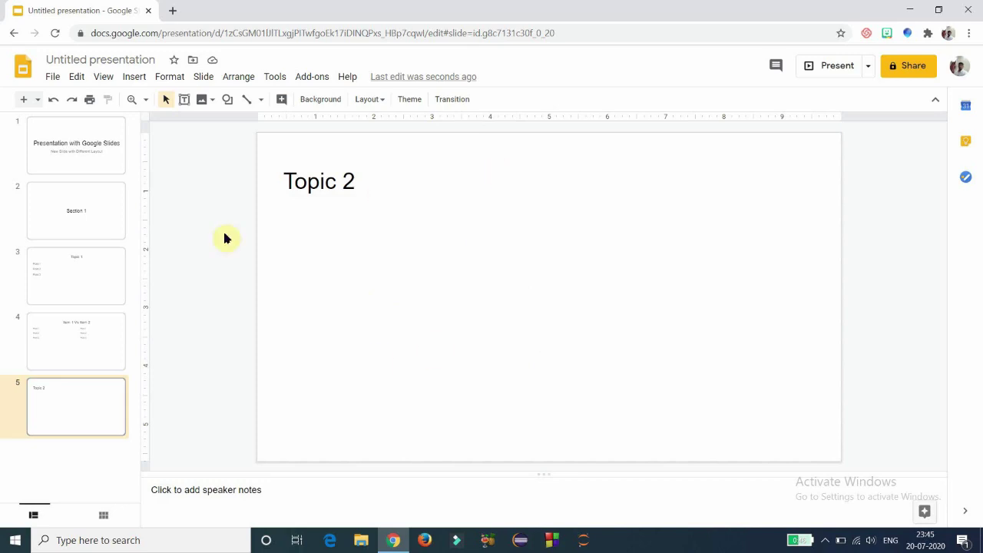
- Add a one-column text slide titled 'Topic 3'
left_click(37, 99)
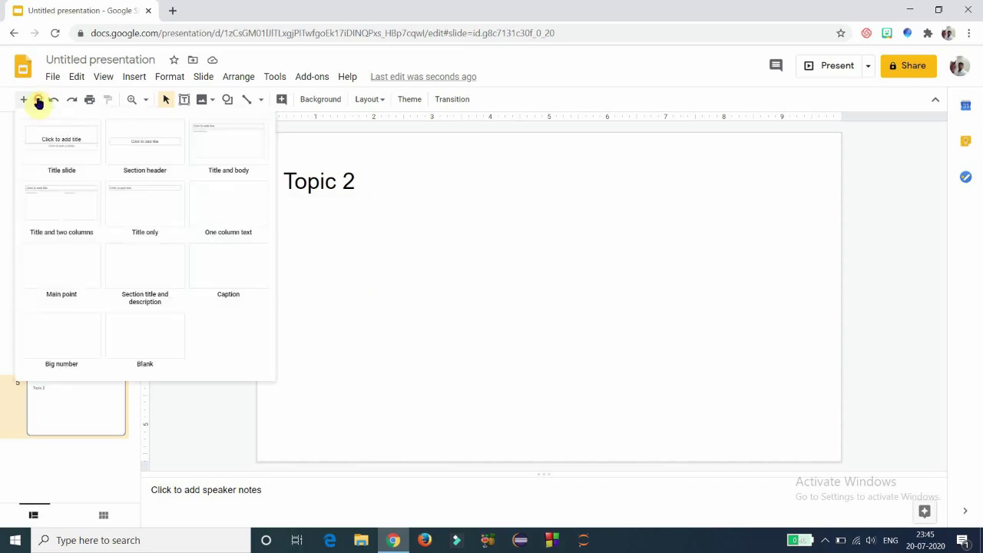
left_click(219, 212)
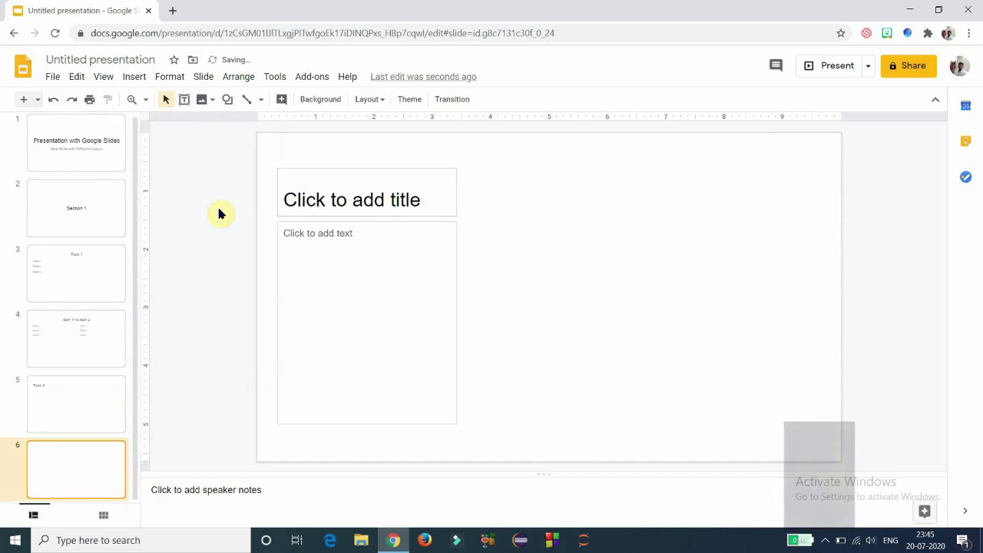
left_click(326, 171)
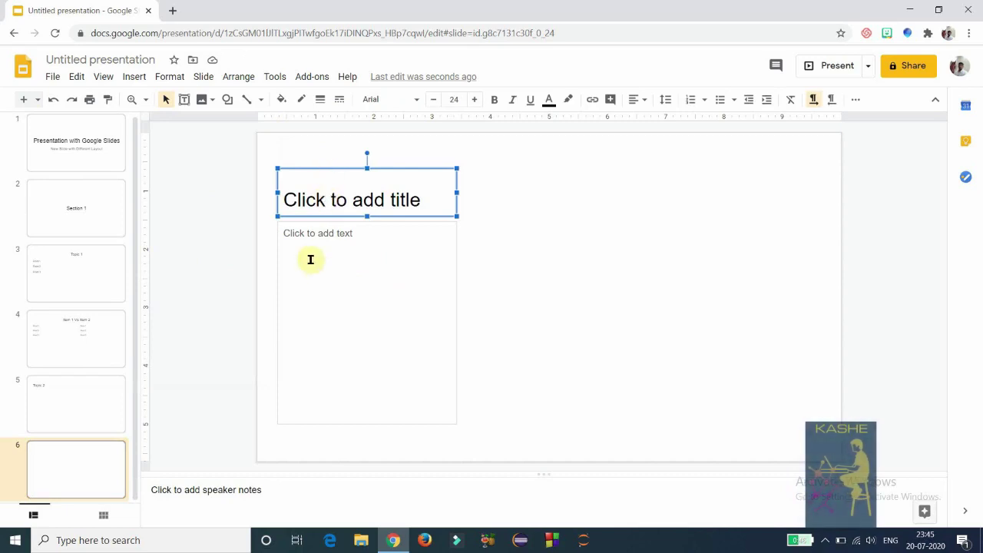
left_click(297, 224)
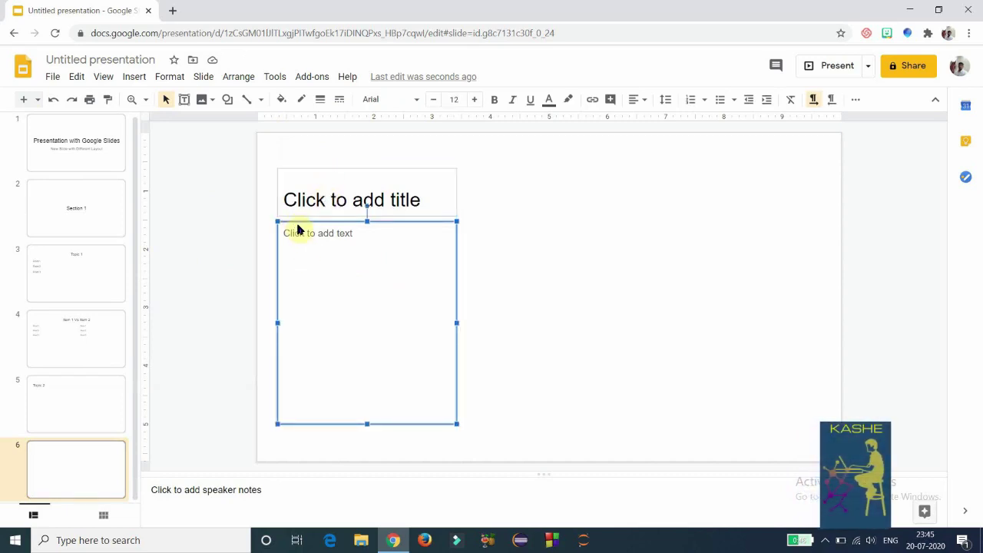
left_click(424, 201)
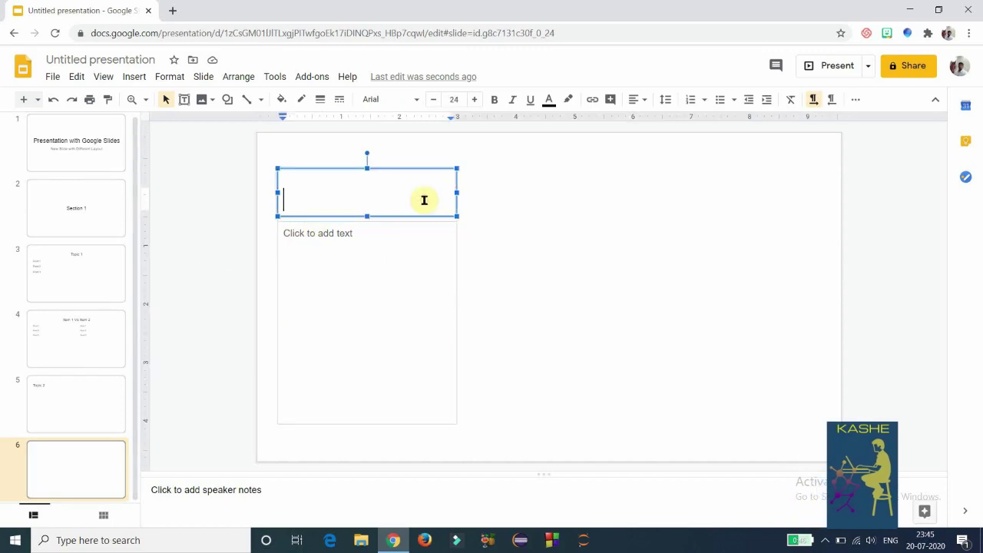
type("Topic 3")
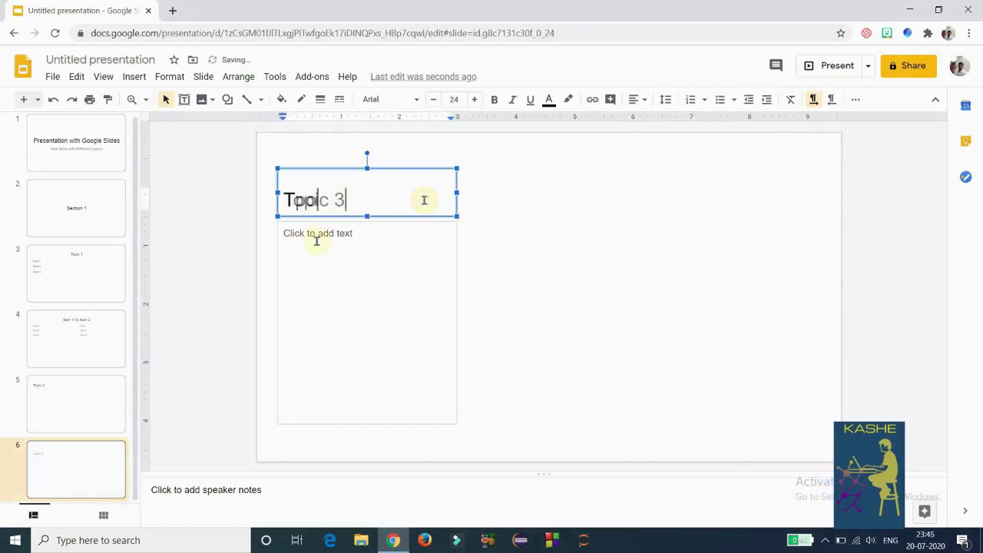
- Enter Point 1, Point 2 and Point 3 in the Topic 3 body box
left_click(316, 235)
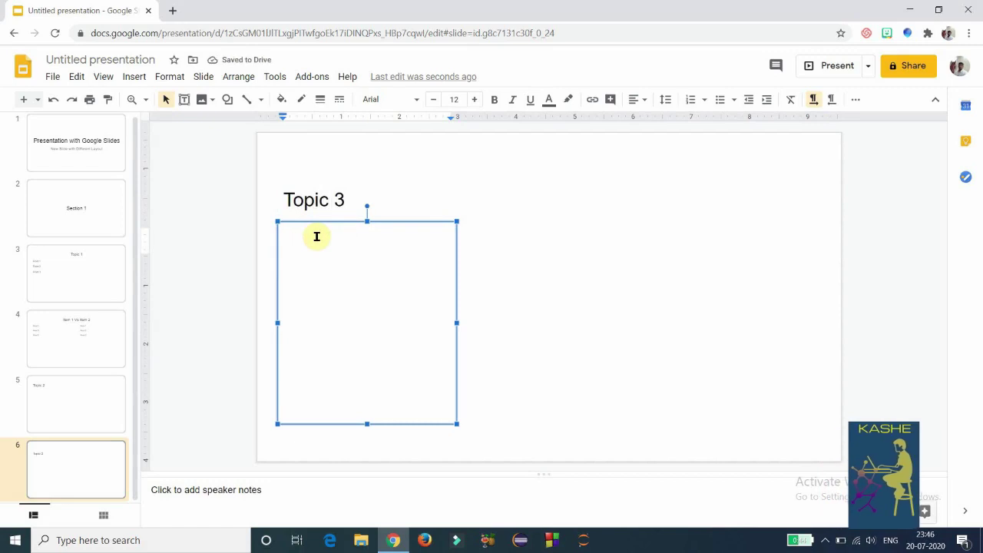
type("Point 1")
key("Return")
type("Point 2")
key("Return")
type("Point 3")
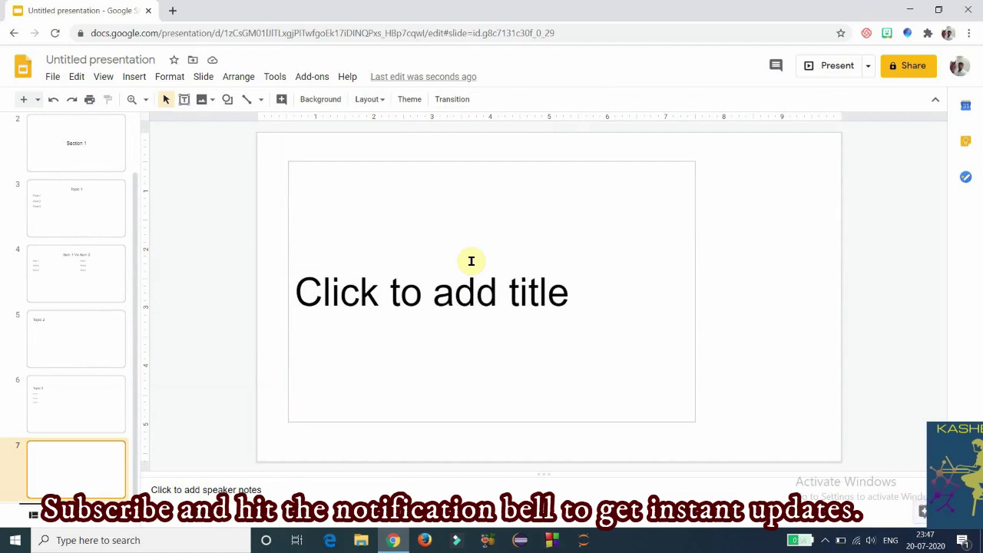
- Title the seventh slide 'Summary / Conclusion:'
left_click(391, 299)
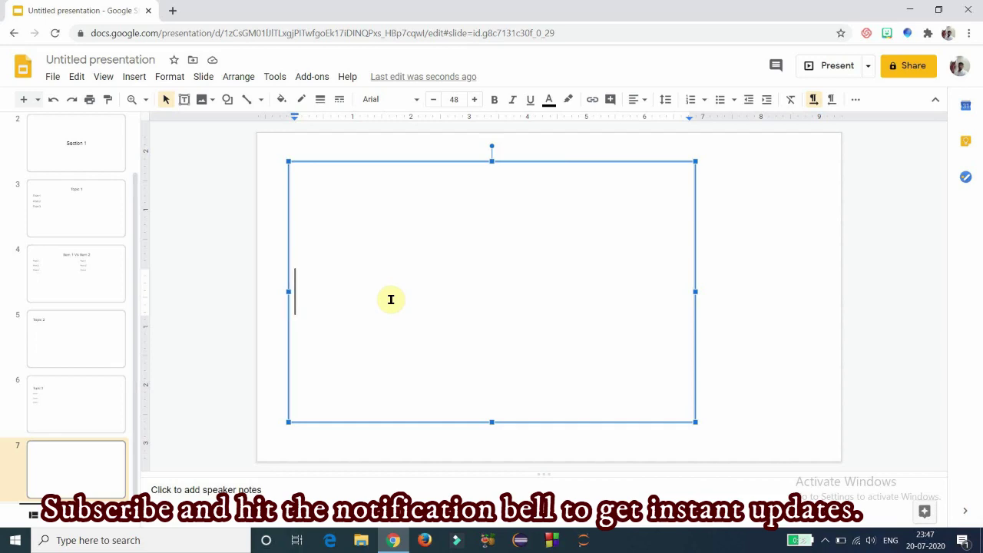
type("Summary / Conclusion:")
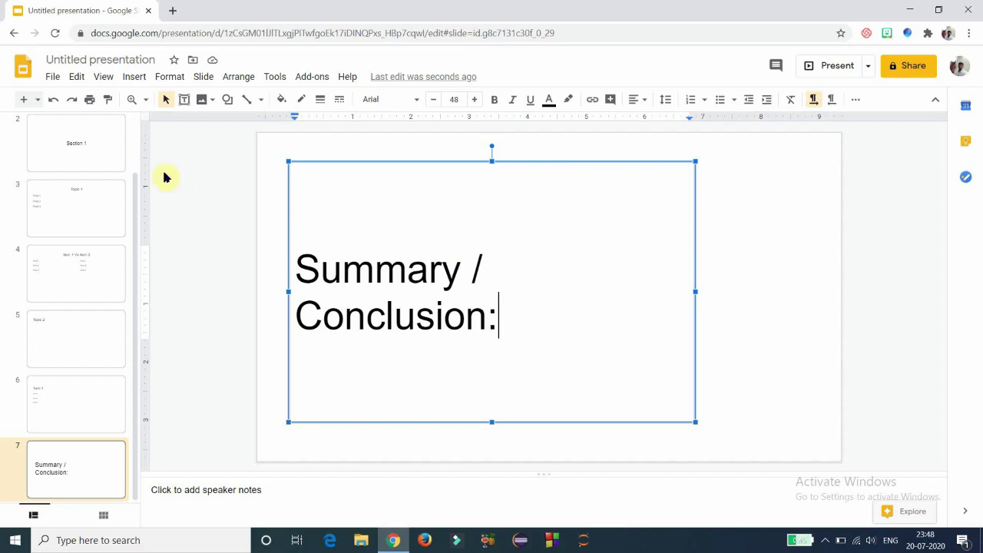
left_click(37, 101)
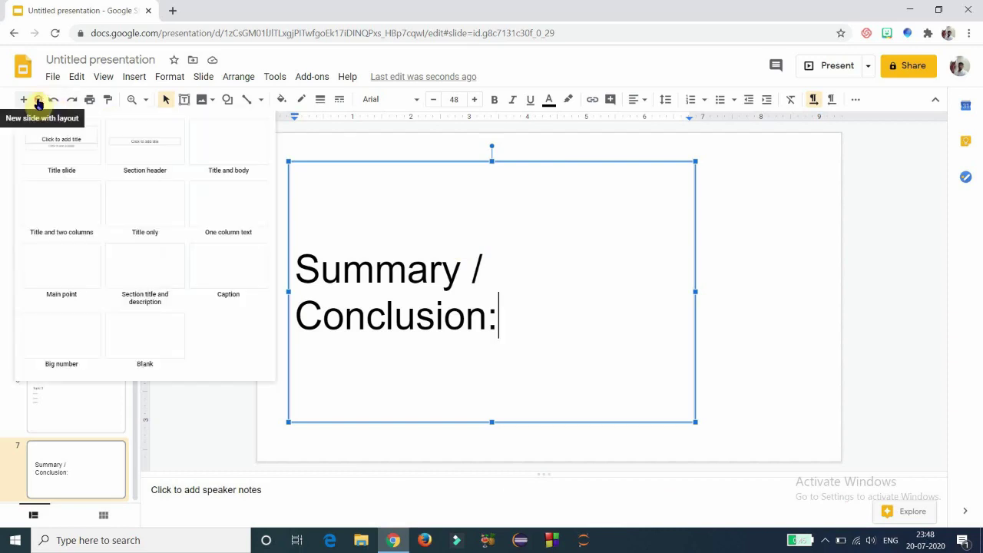
- Add a Section title and description slide titled 'Section 3' with subtitle 'subtitle for section 3'
left_click(143, 269)
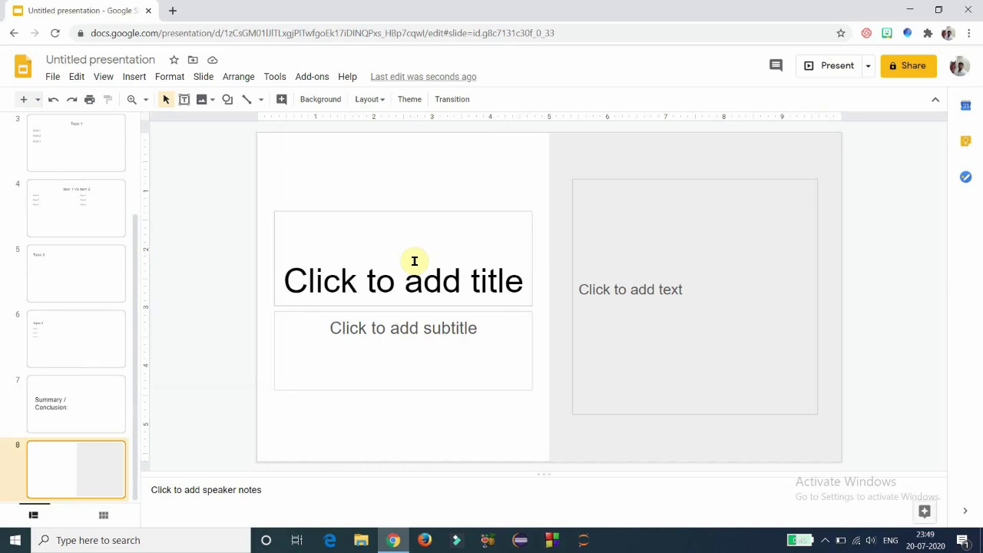
left_click(417, 260)
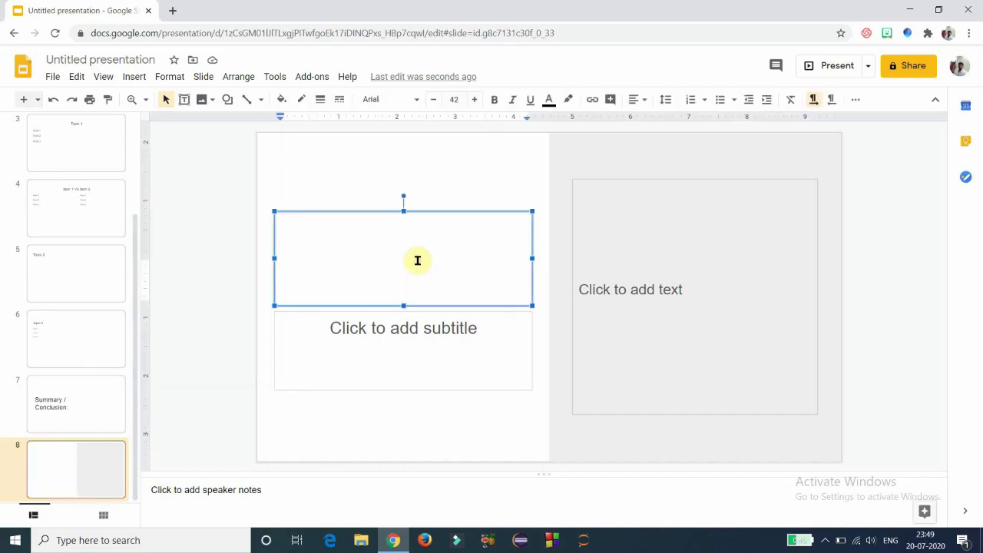
type("Section ")
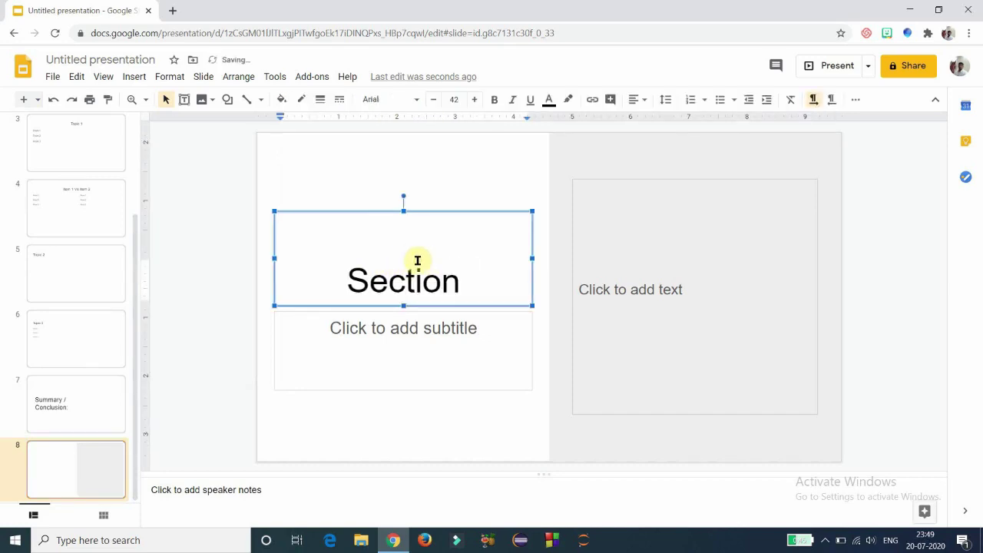
type("3")
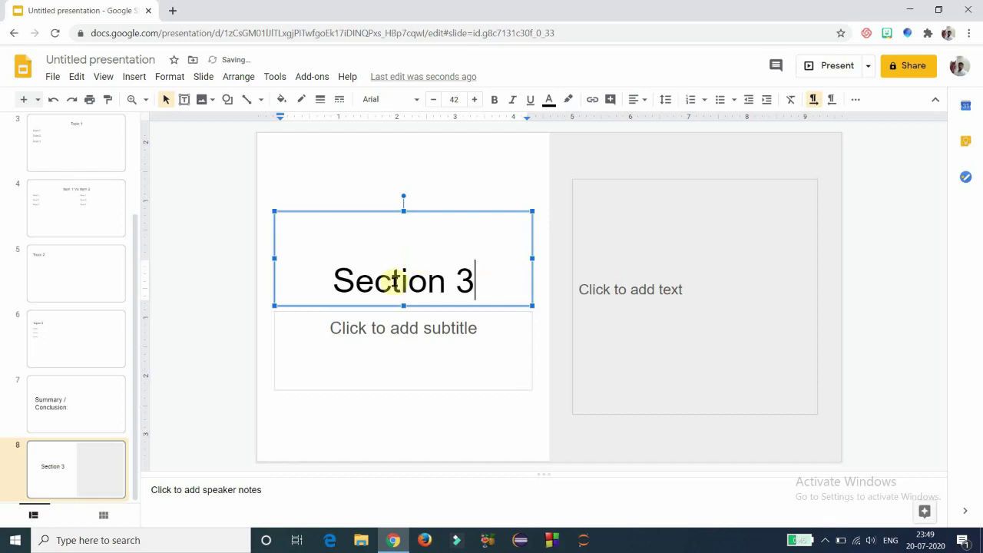
left_click(411, 332)
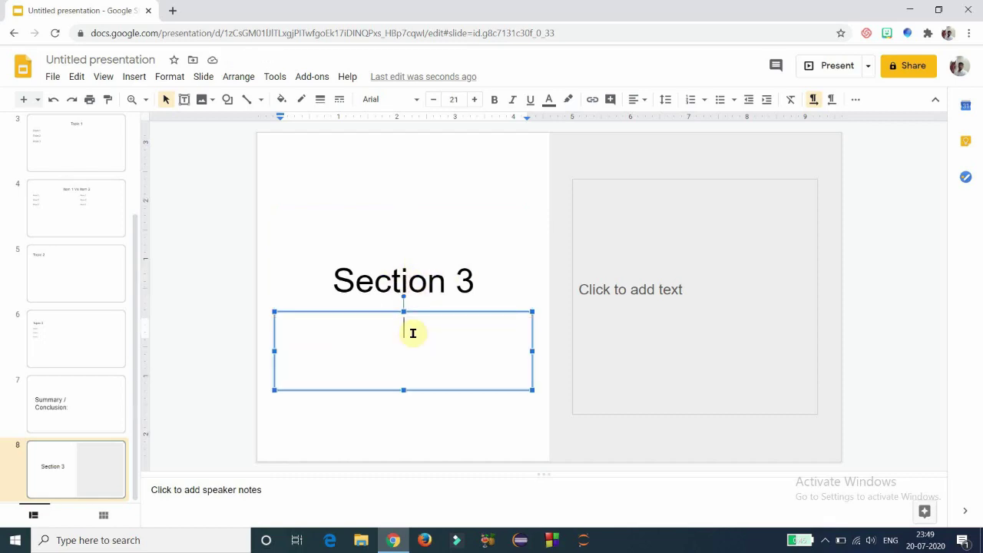
type("subtitle for section 3")
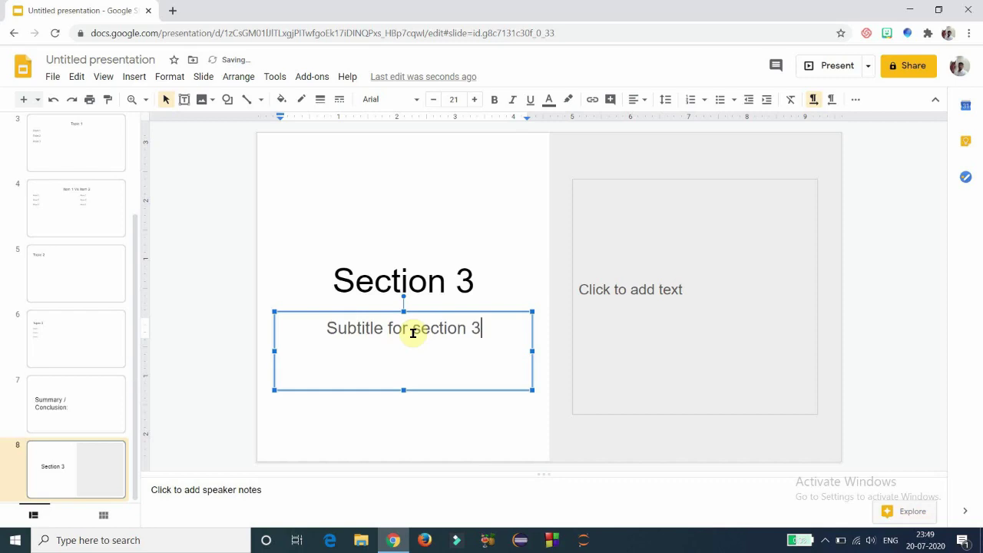
- Type 'This section describes how to use different types of slide layouts.' in the description box
left_click(588, 173)
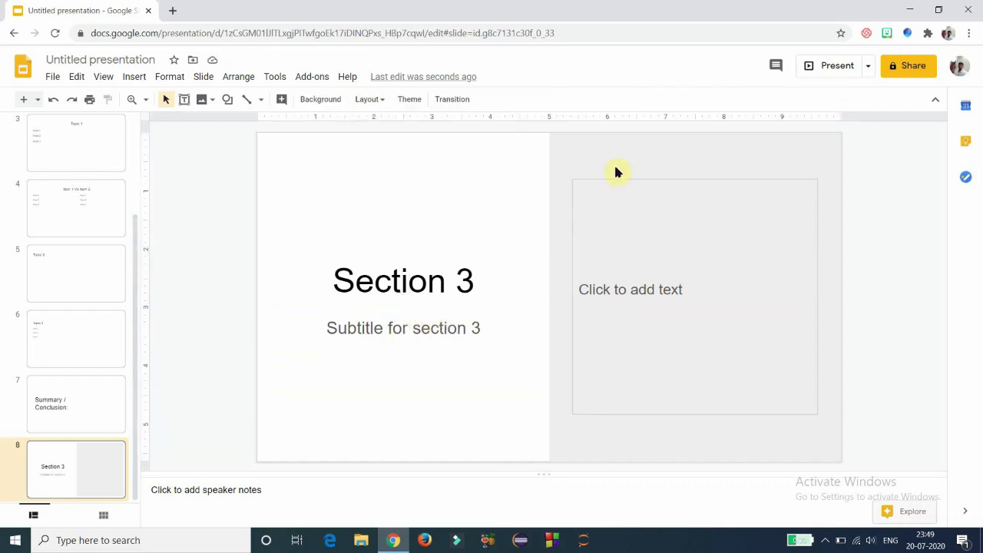
left_click(617, 179)
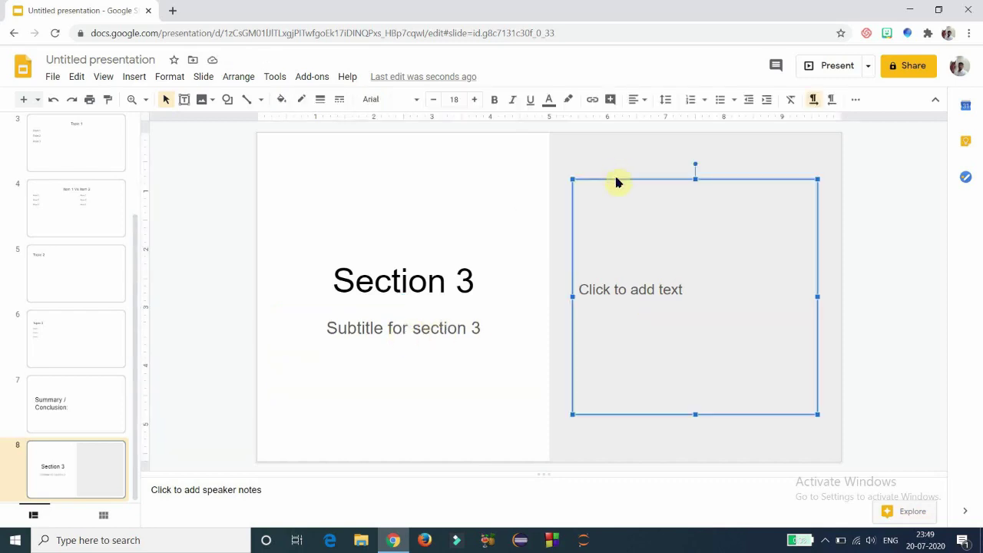
left_click(602, 208)
type("This section describes how to use different types of slide layouts.")
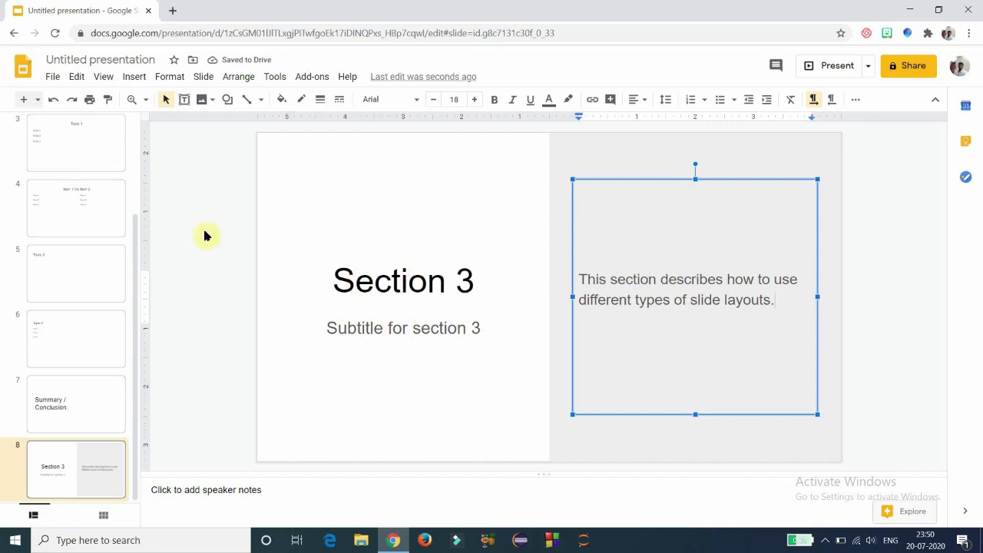
left_click(36, 100)
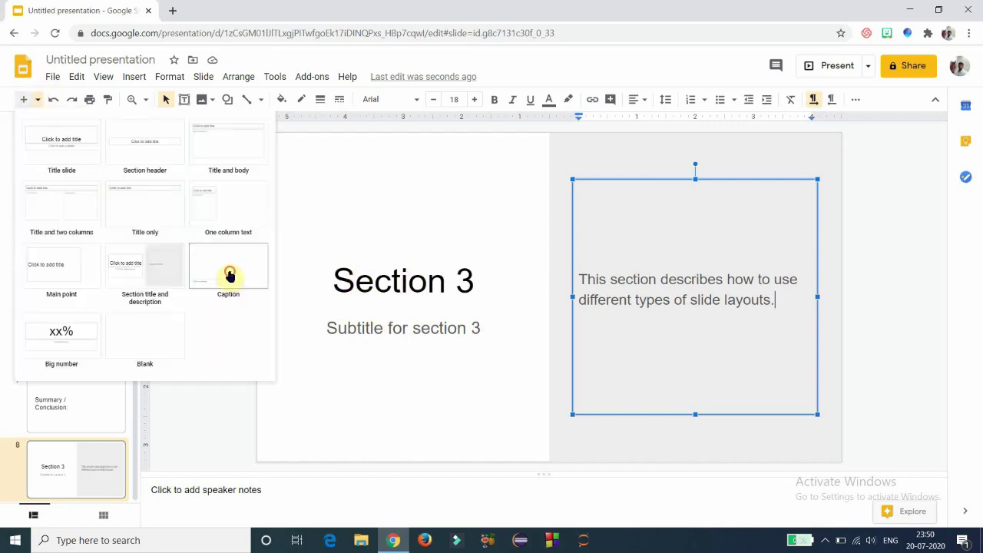
- Insert a Caption slide with the caption 'Stay Home and Stay Safe'
left_click(229, 271)
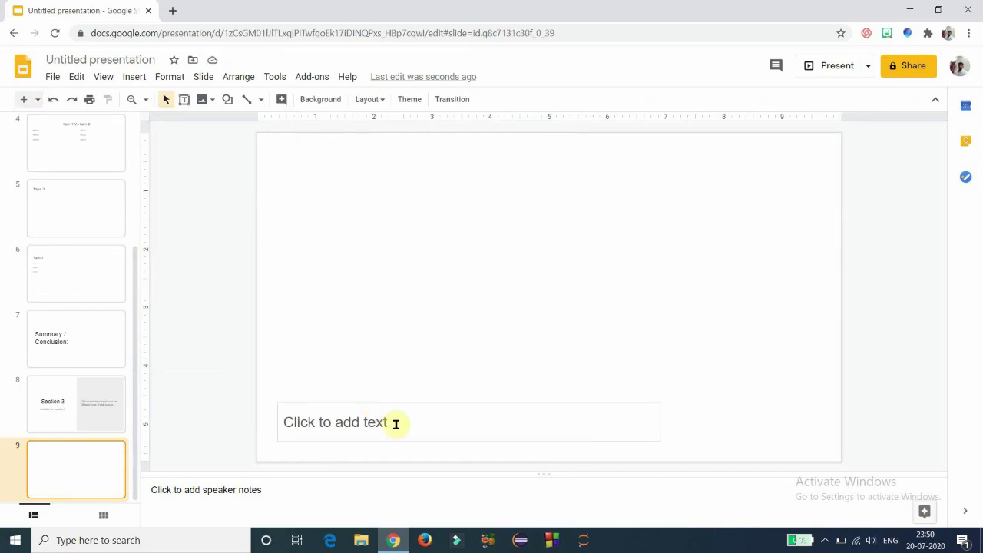
left_click(396, 424)
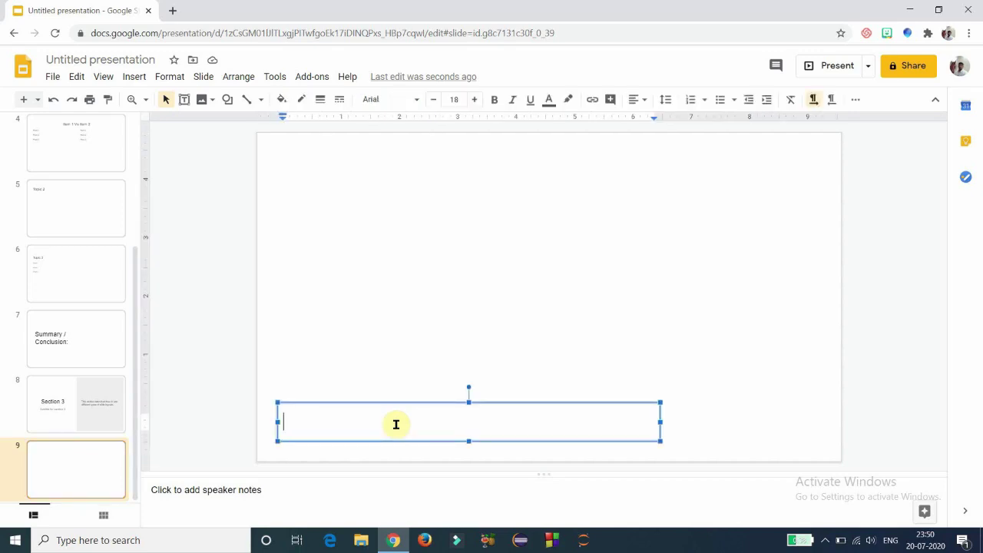
type("Stay Home and Stay Safe")
left_click(377, 447)
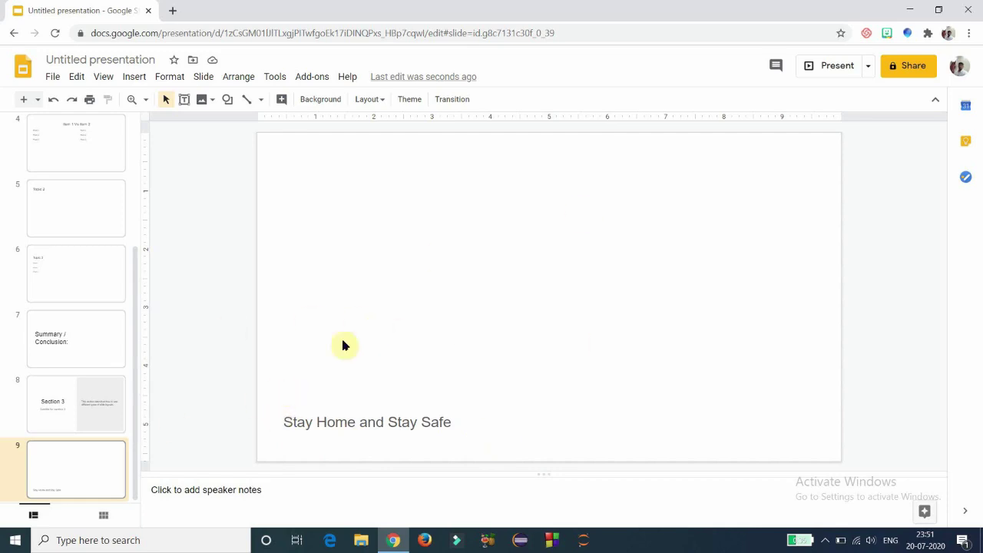
left_click(37, 105)
- Add a Big number slide, replace xx% with 20,000 and caption it '2020's Profit'
left_click(75, 345)
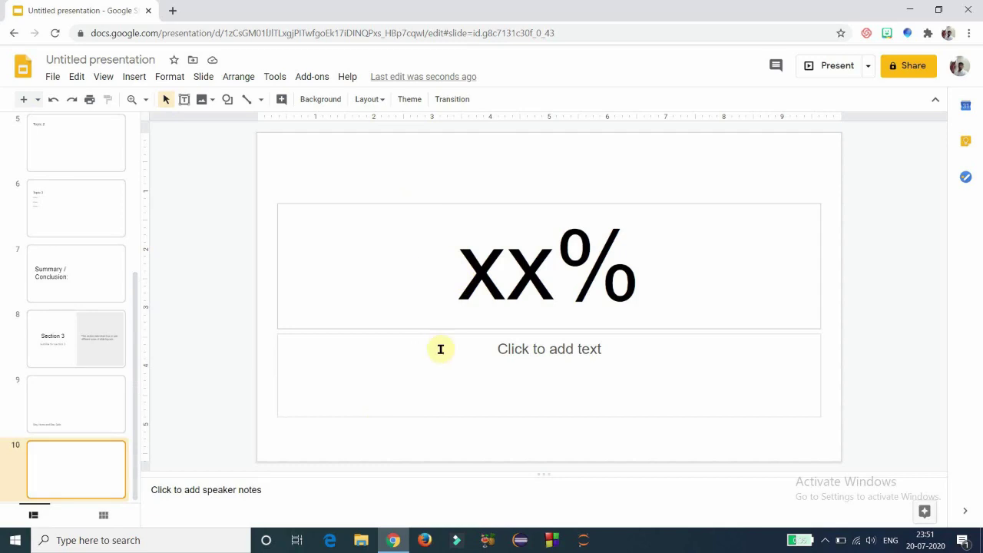
triple_click(647, 275)
key("BackSpace")
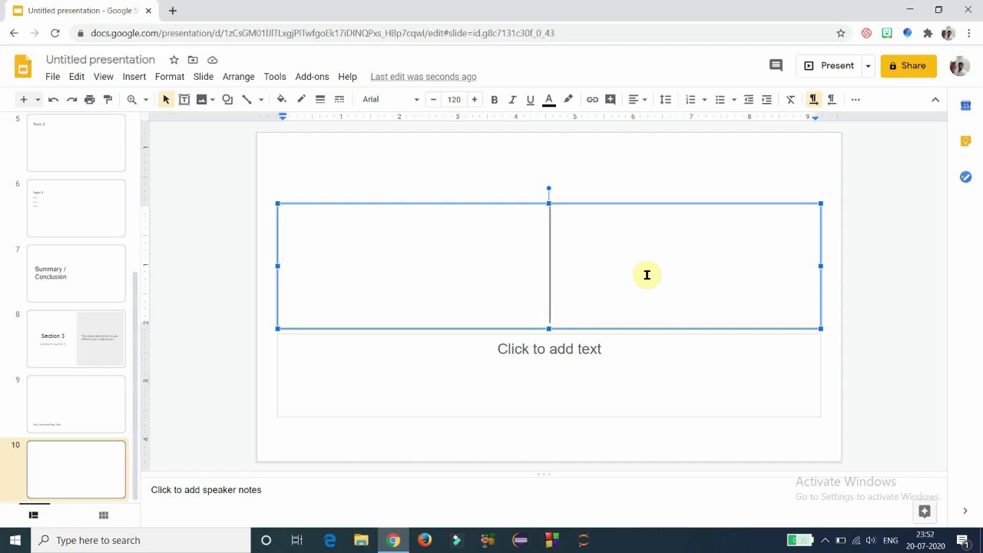
type("20,000")
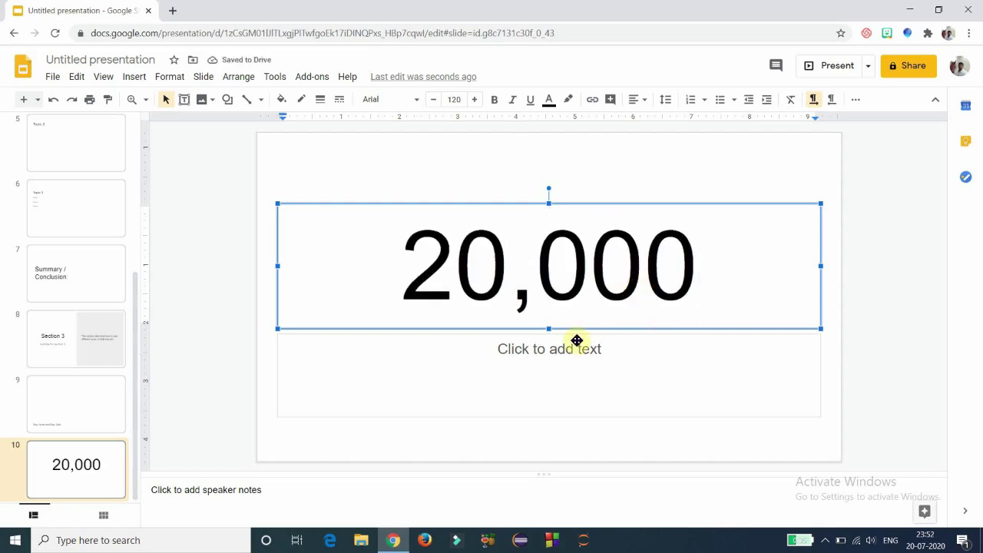
left_click(571, 352)
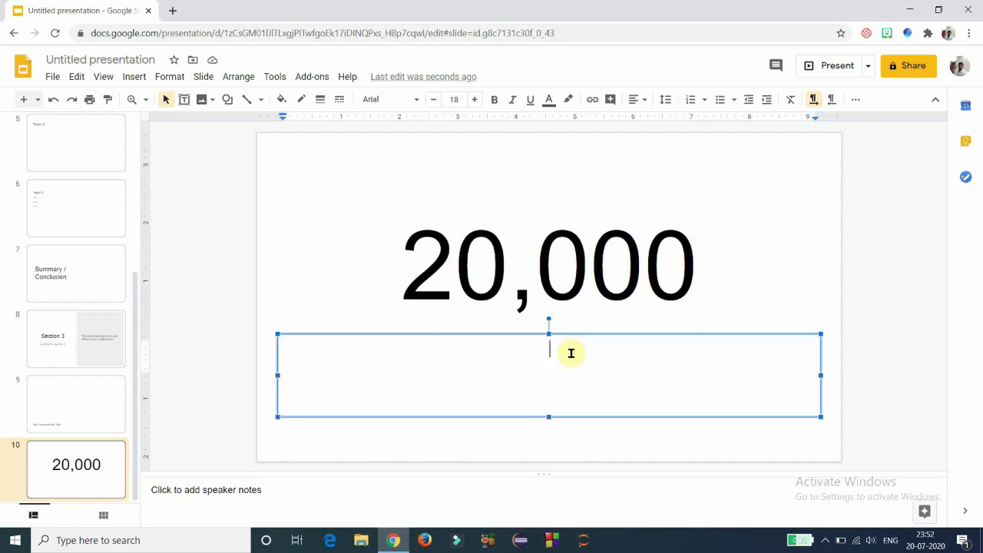
type("2020's Profit")
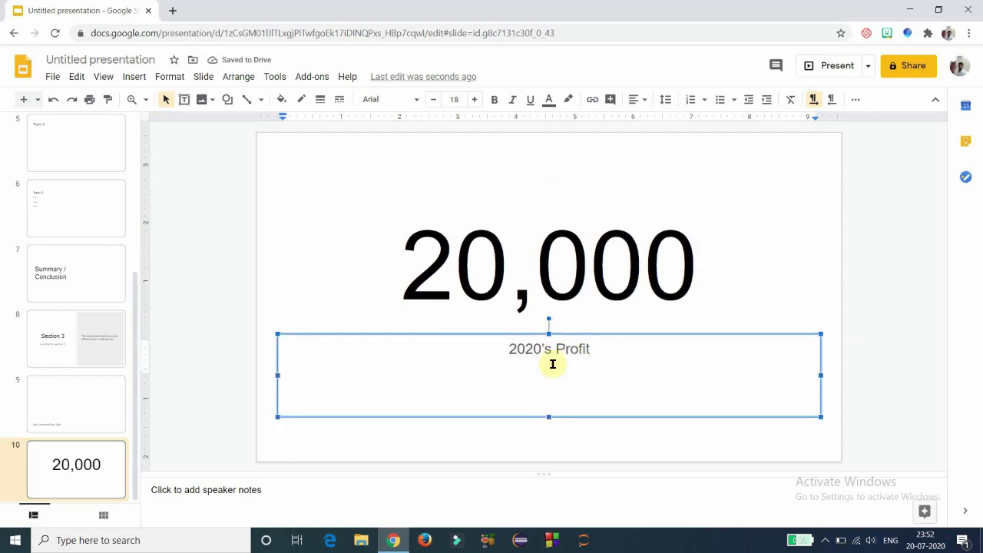